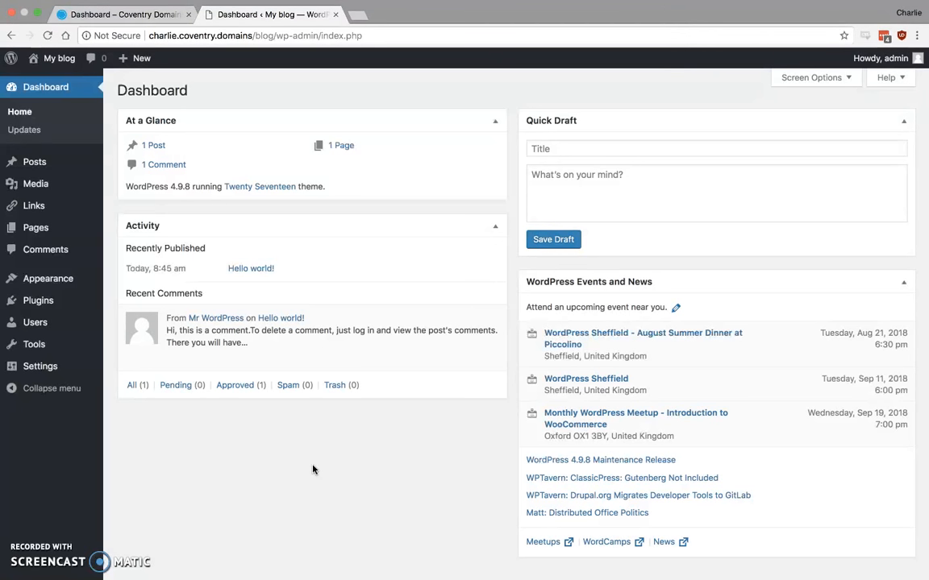
Search the plugin directory for "elementor", and install and activate the Elementor Page Builder plugin.
mouse_move(82, 280)
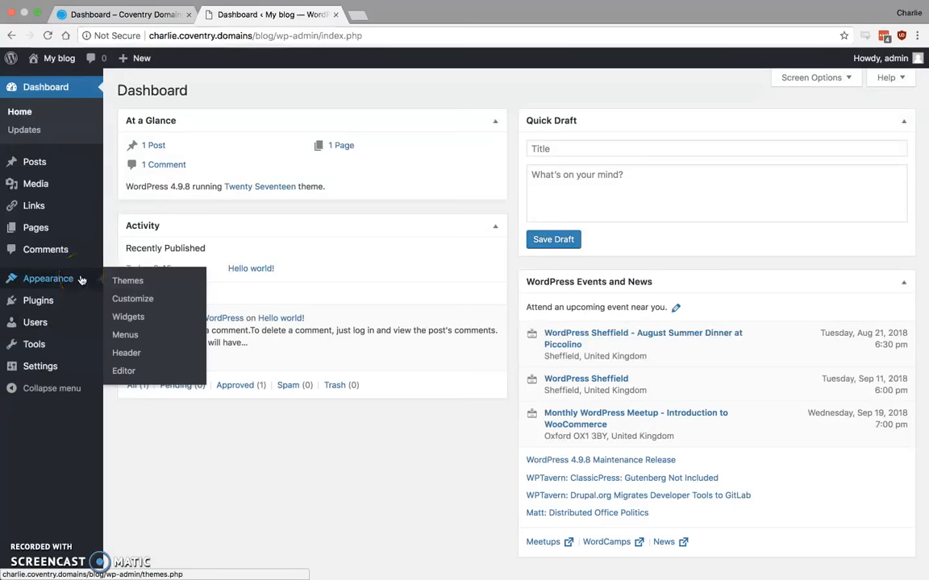
left_click(51, 302)
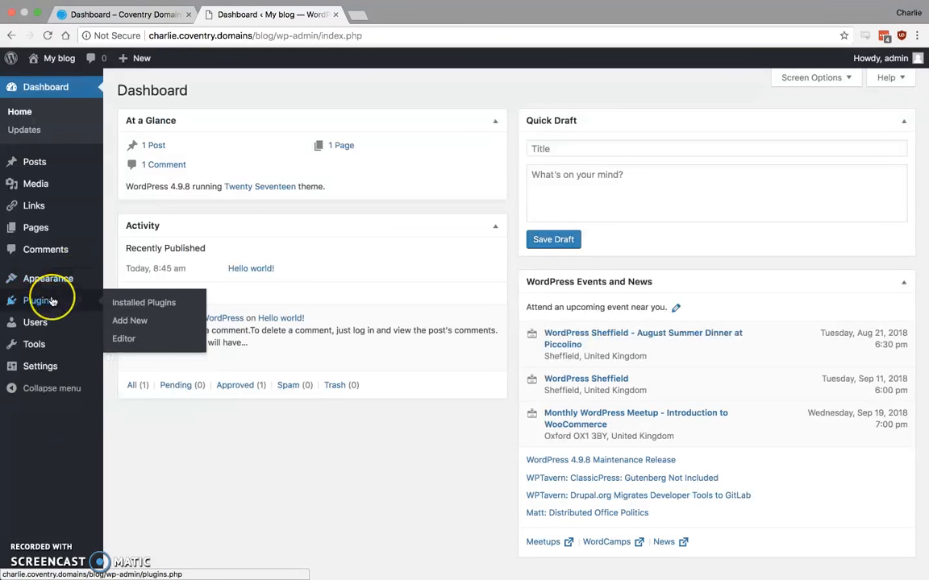
left_click(129, 321)
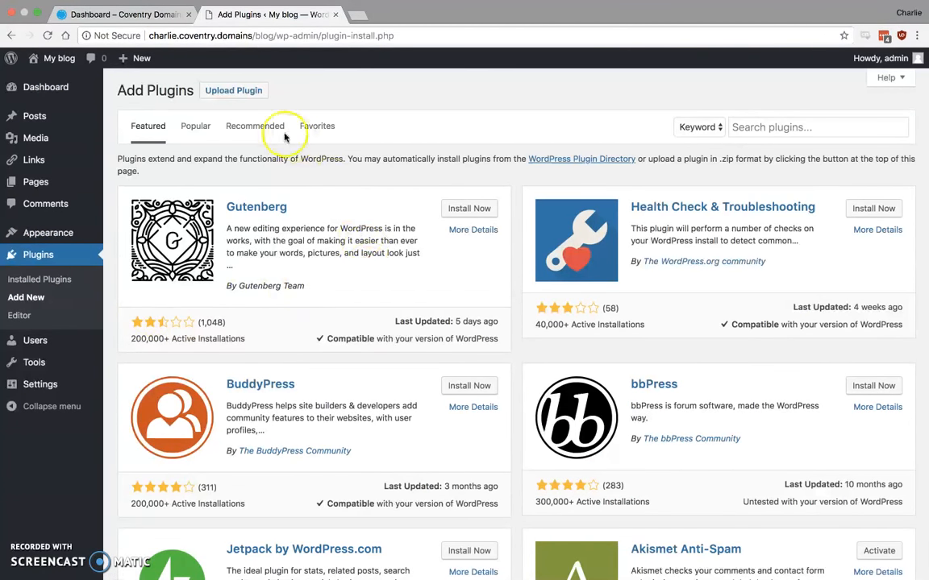
left_click(809, 131)
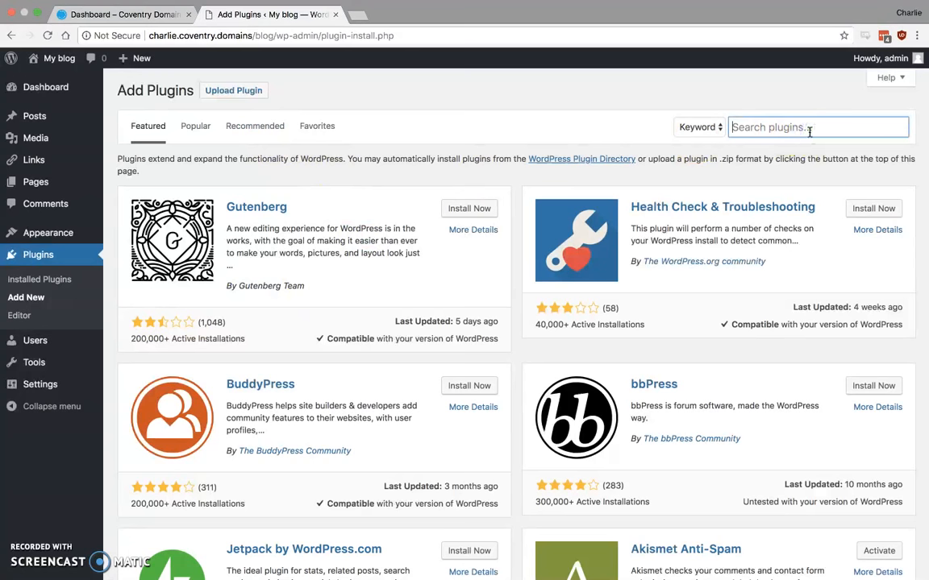
type("elementor")
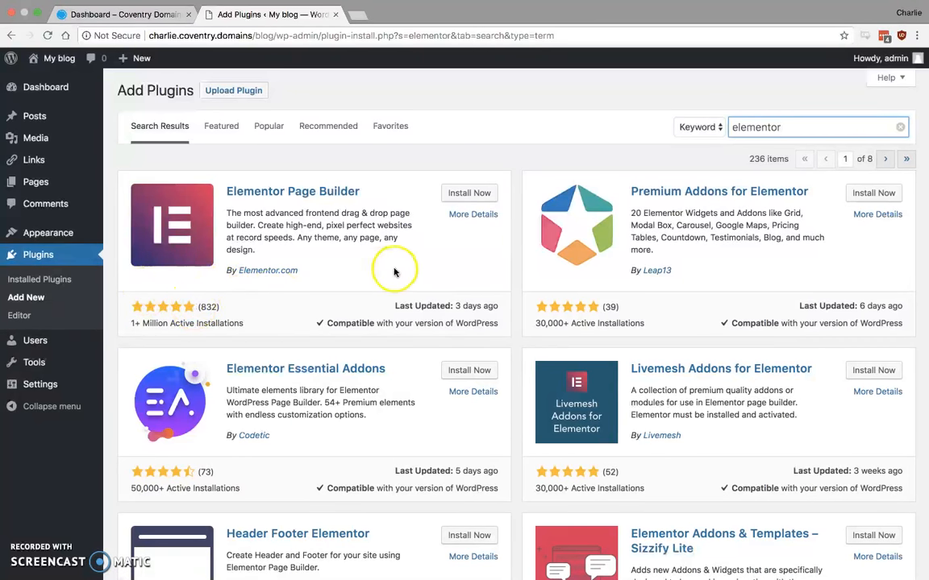
left_click(475, 195)
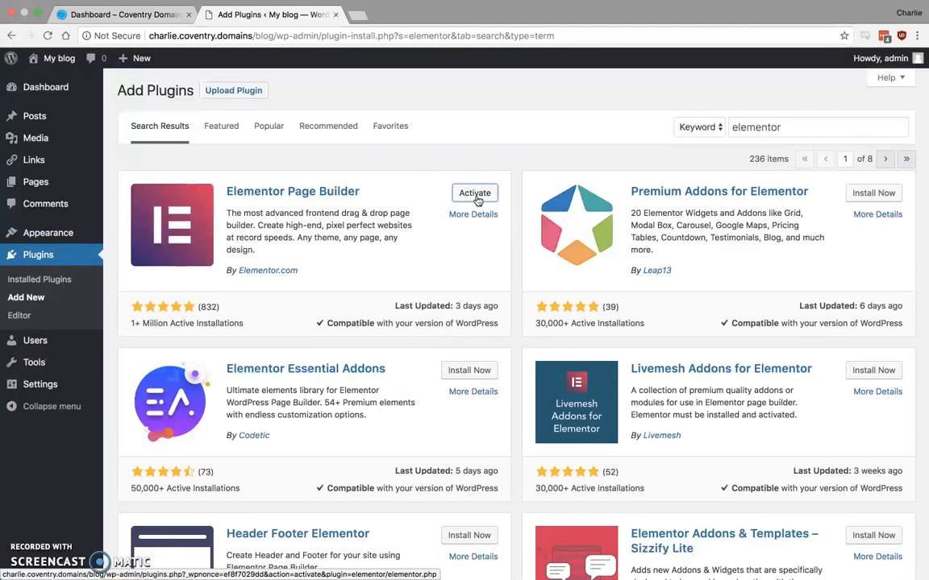
left_click(476, 194)
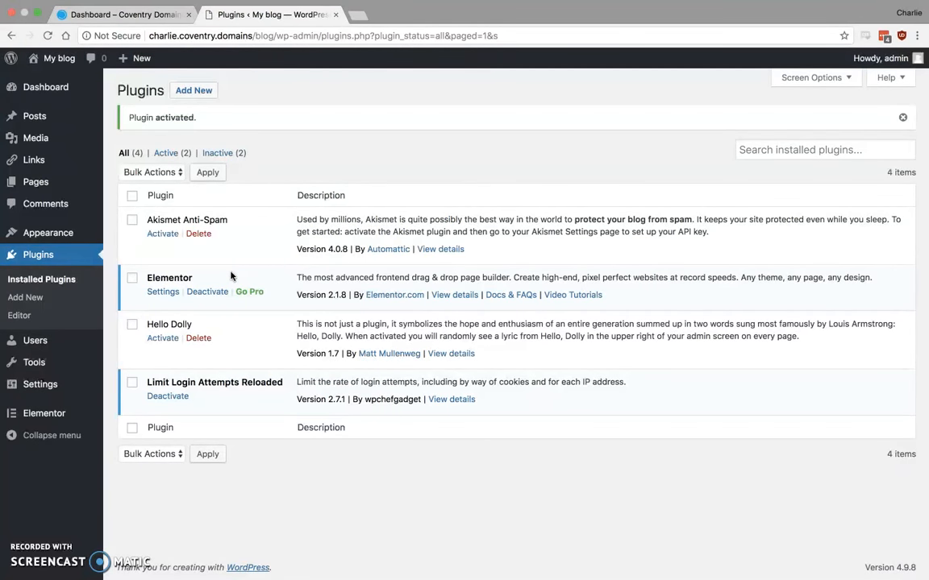
Open the Homepage draft for editing with Elementor and delete its existing Homepage heading section.
left_click(42, 186)
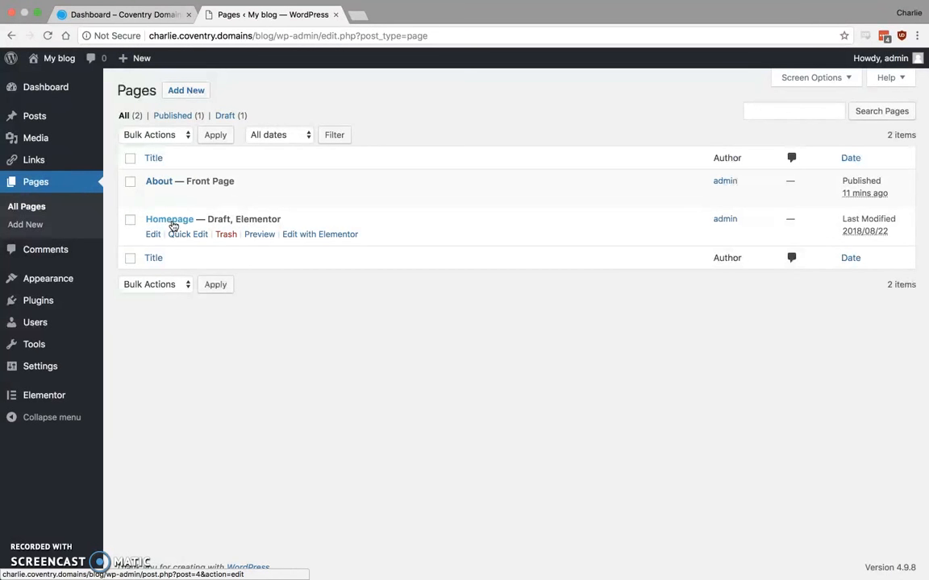
left_click(315, 234)
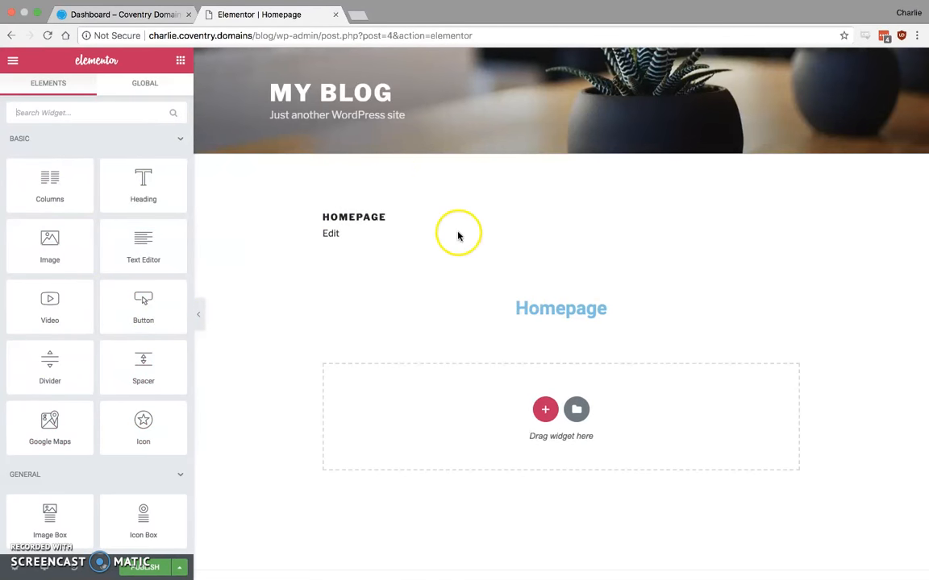
left_click(579, 290)
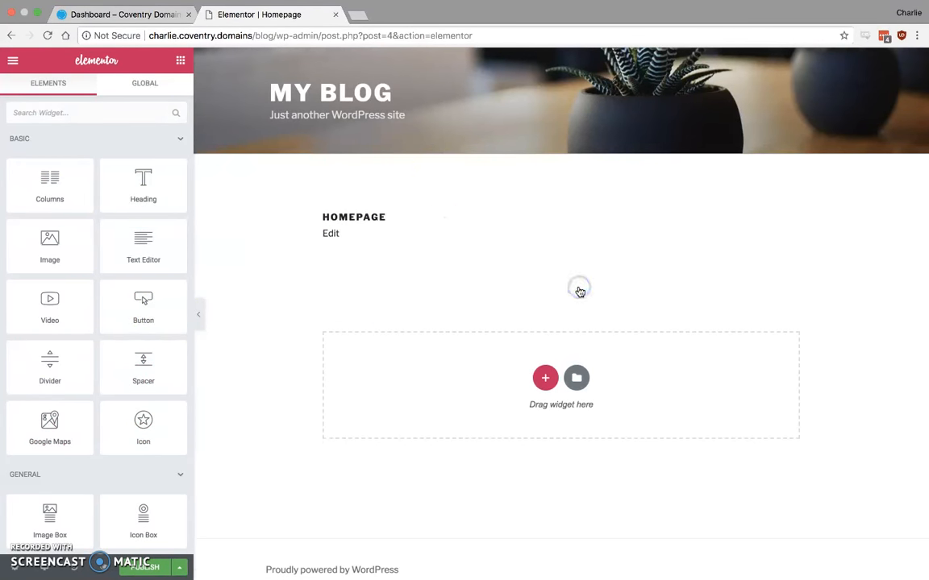
Look through the Basic and General widgets available for building the page.
scroll(122, 378, "down", 1)
scroll(122, 378, "up", 1)
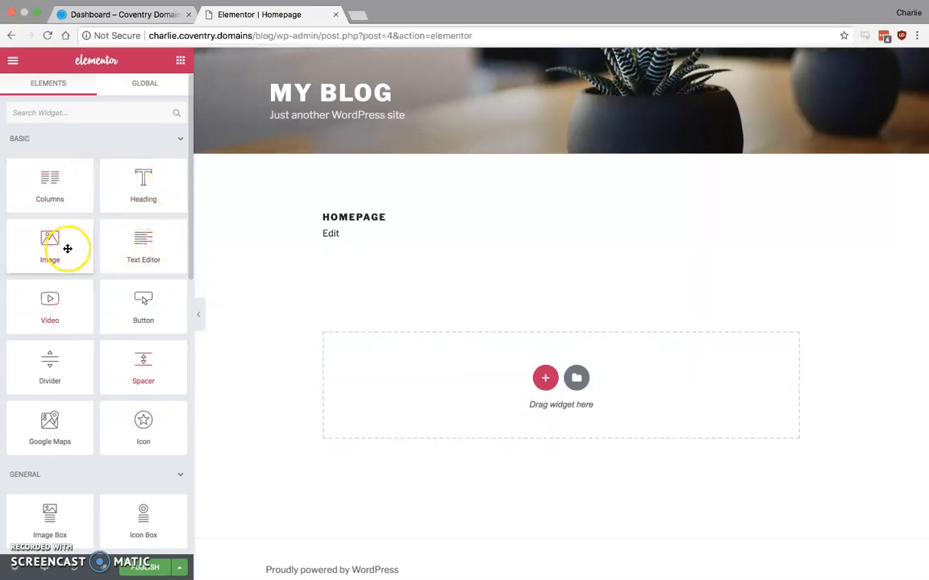
scroll(146, 326, "down", 4)
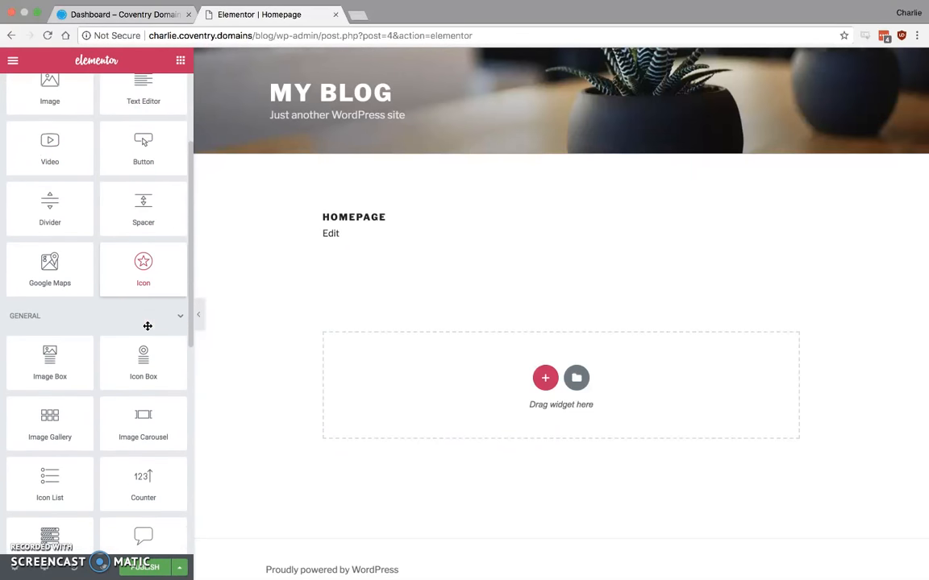
scroll(147, 325, "down", 5)
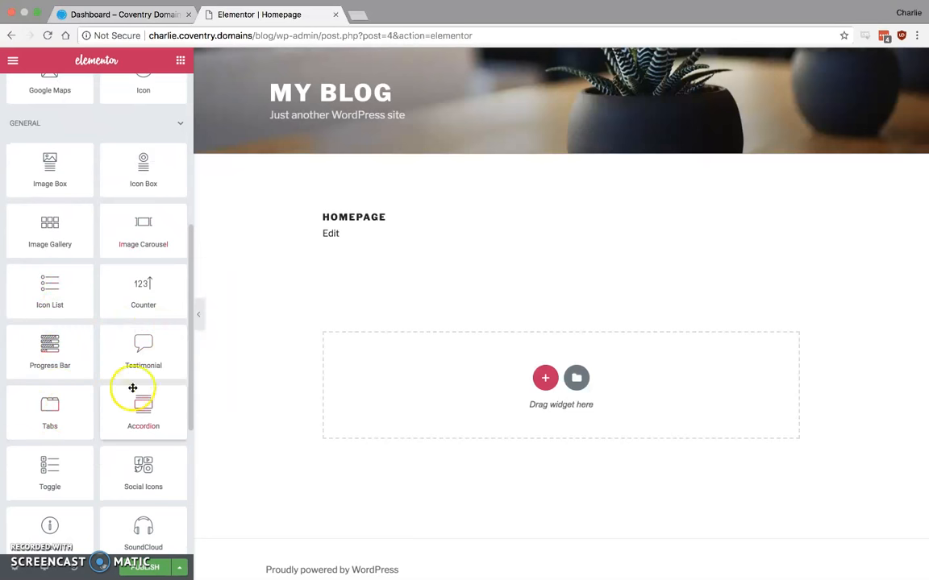
scroll(146, 403, "down", 1)
scroll(146, 403, "down", 1)
scroll(143, 405, "up", 10)
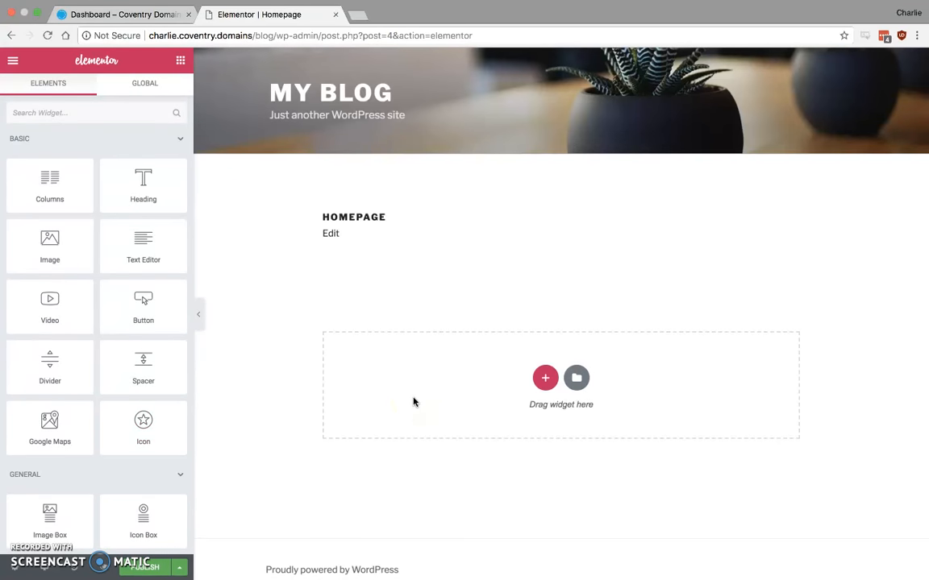
Add a single-column section to the page and place a Heading widget in it.
left_click(545, 379)
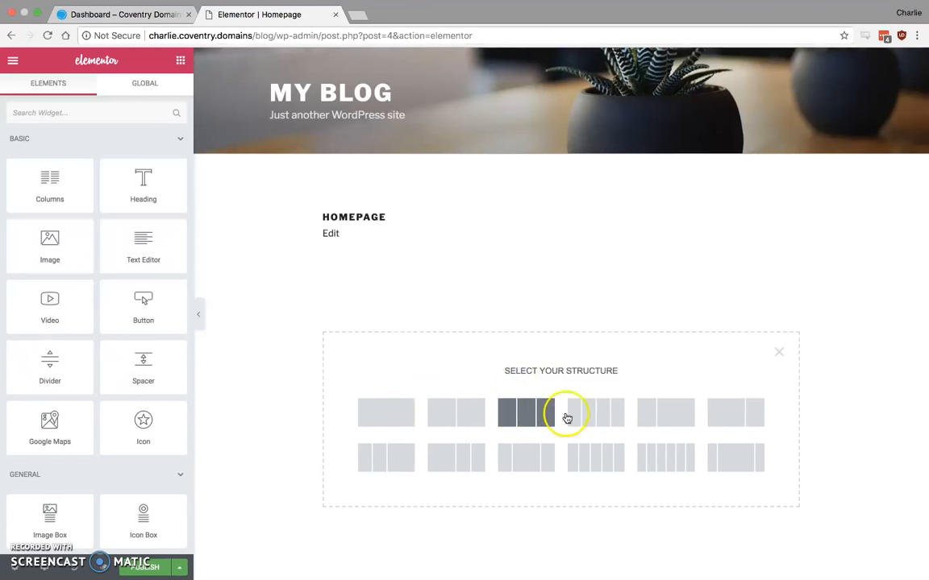
left_click(390, 416)
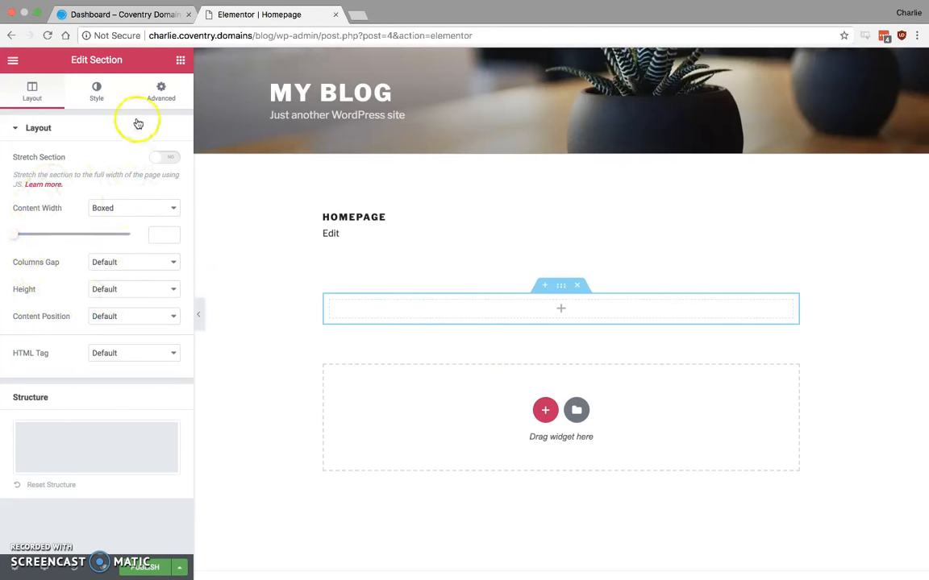
left_click(181, 63)
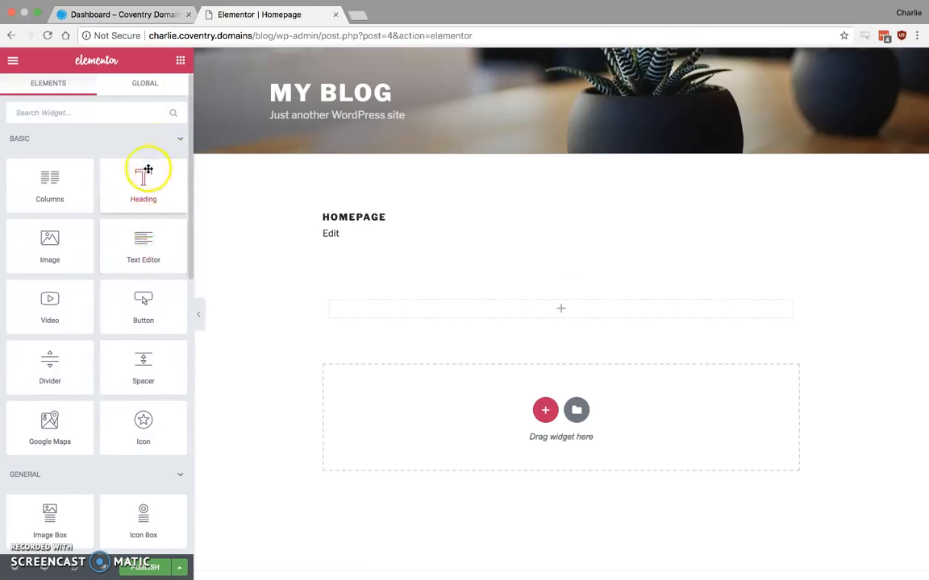
left_click_drag(148, 173, 509, 307)
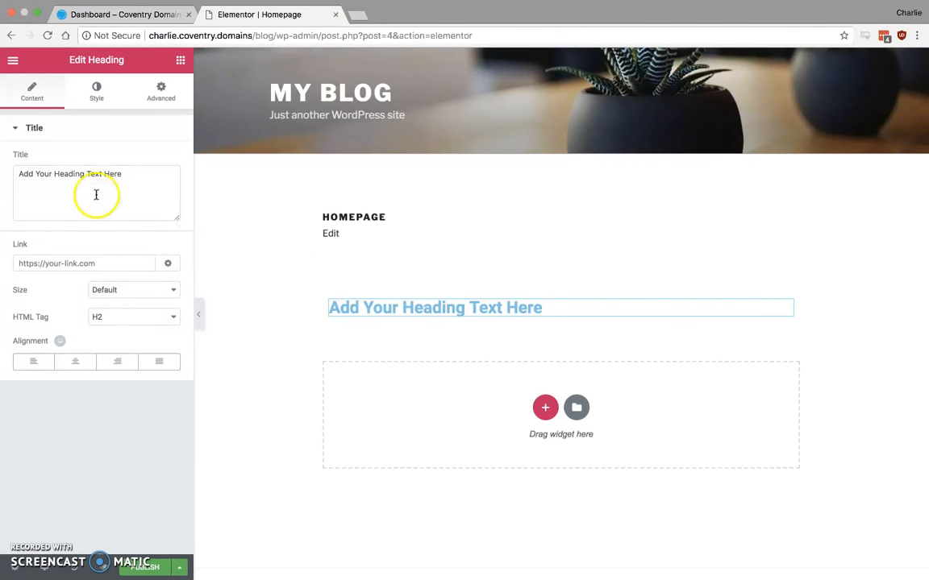
Set the heading's title to "Heading 1" with HTML tag H1 and centre alignment.
left_click(135, 175)
key("super+a")
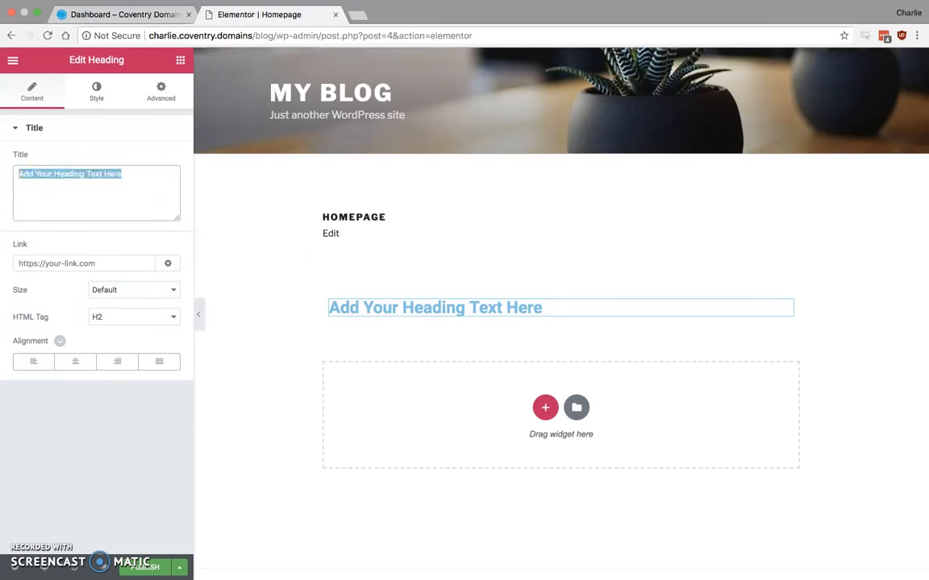
type("Heading 1")
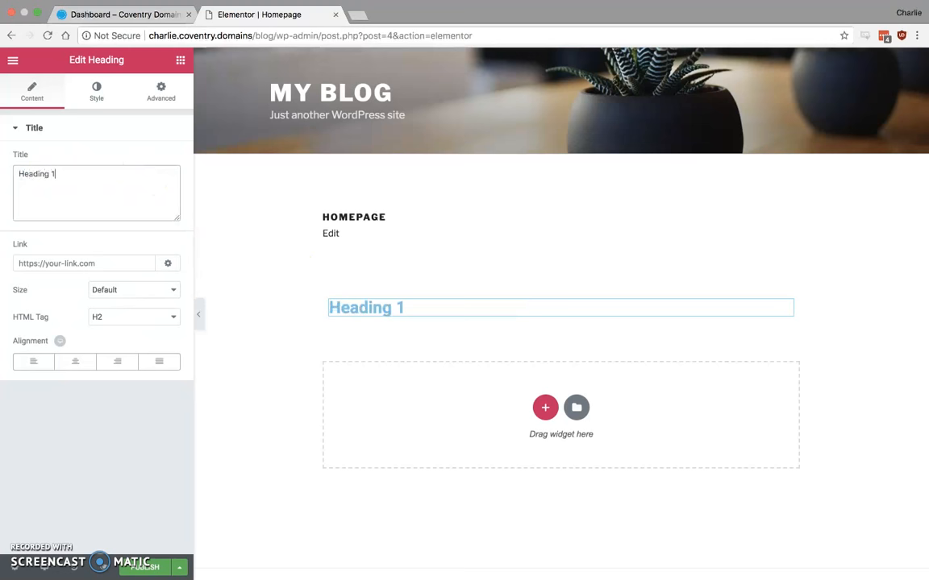
left_click(132, 320)
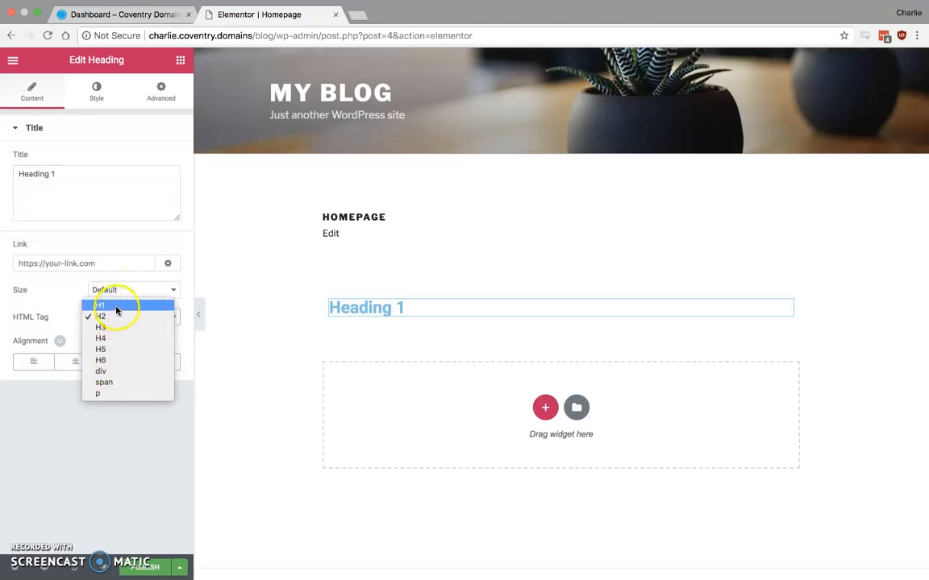
left_click(116, 307)
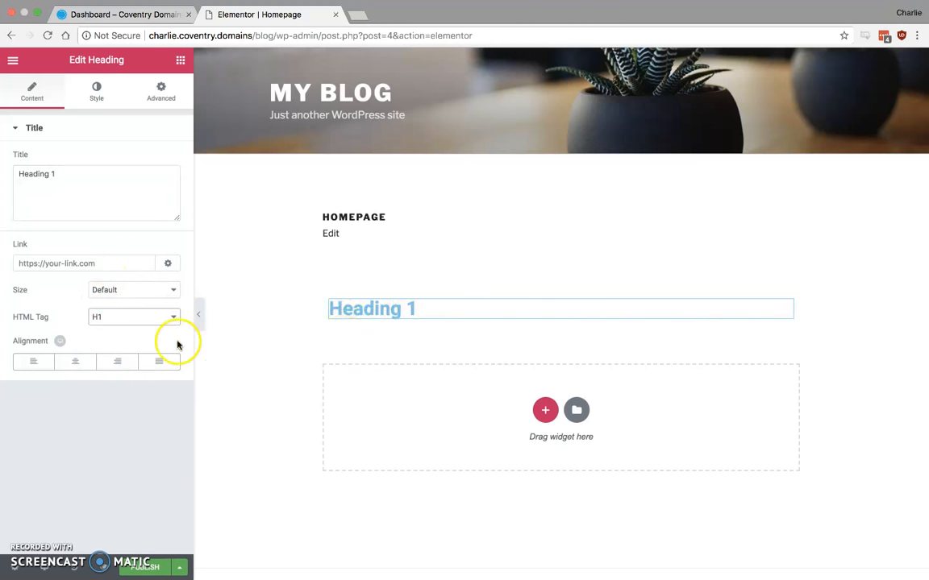
left_click(76, 362)
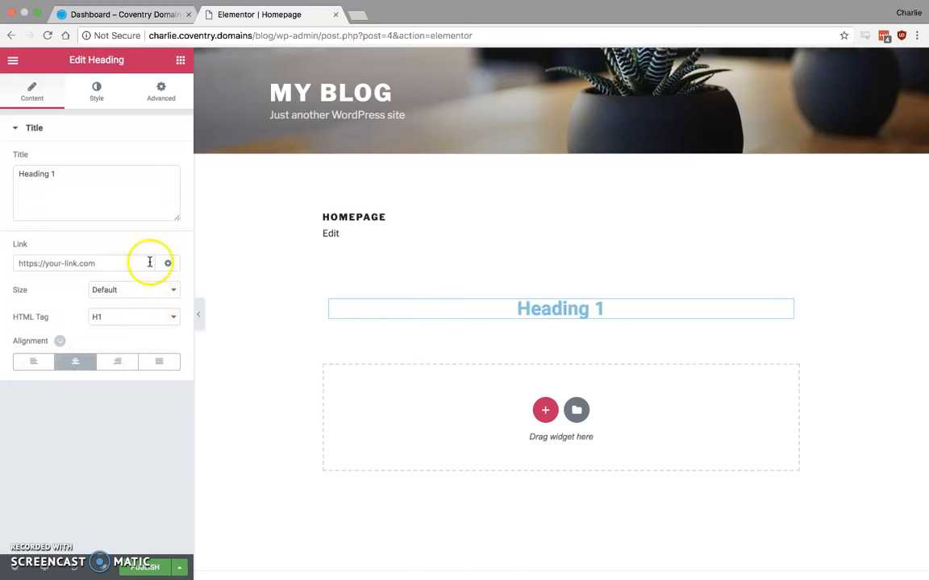
Set the heading's text color to the dark grey swatch #54595f.
left_click(97, 90)
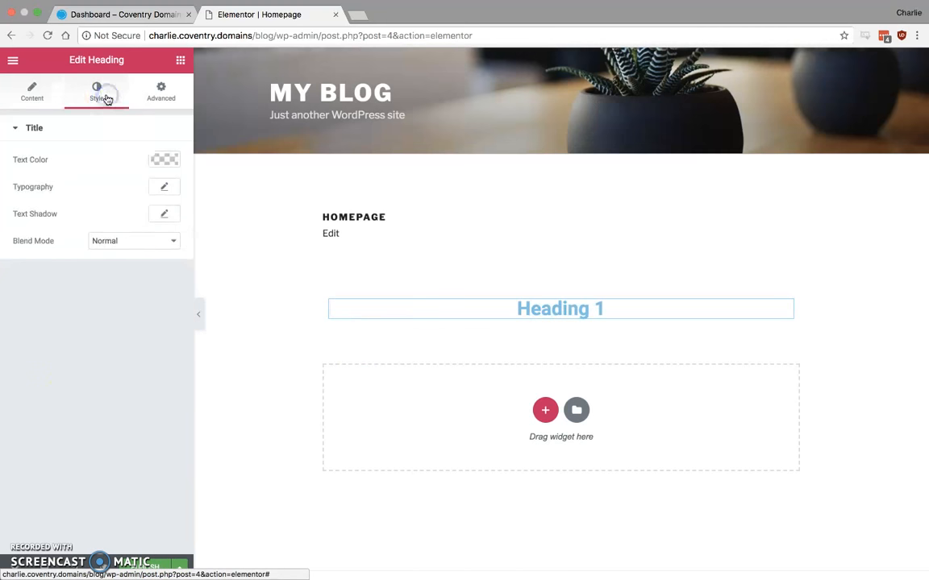
left_click(165, 159)
left_click(37, 314)
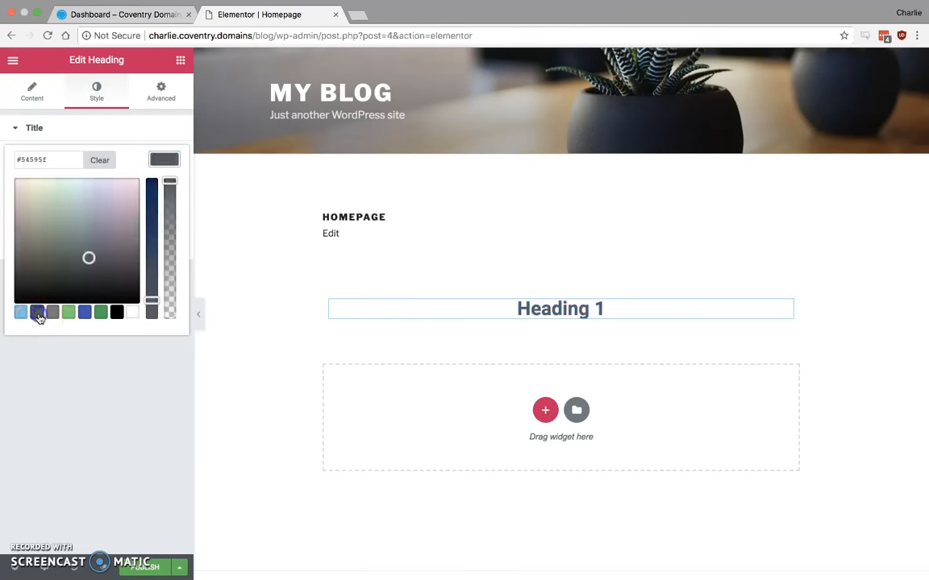
left_click(133, 403)
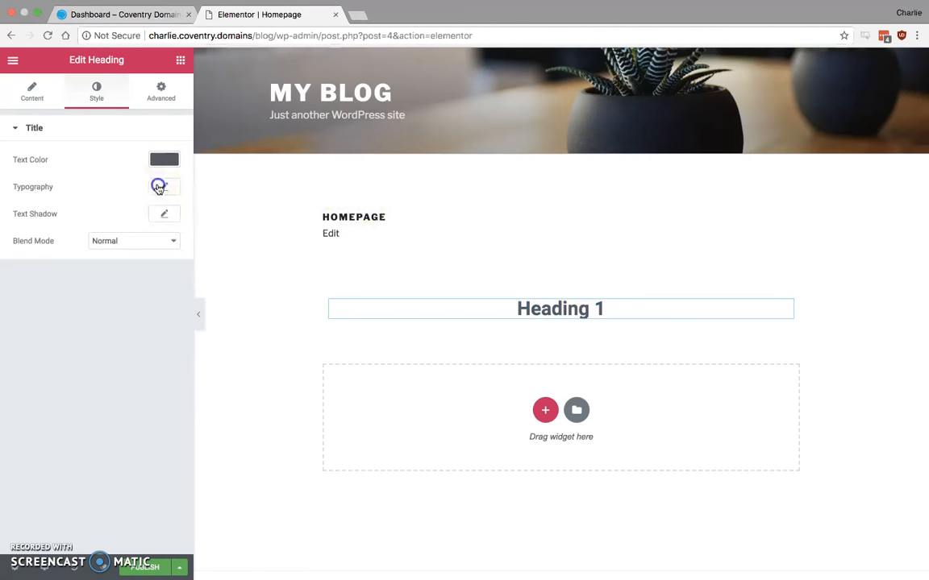
Try out the heading's typography, text shadow and advanced settings, and reset the text shadow.
left_click(164, 187)
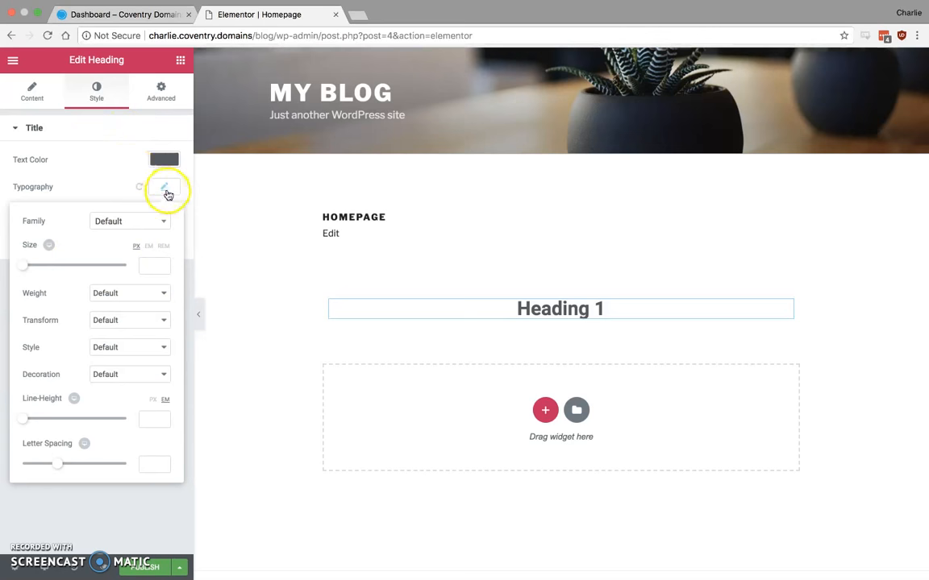
left_click(167, 190)
left_click(161, 216)
left_click(166, 216)
left_click(161, 88)
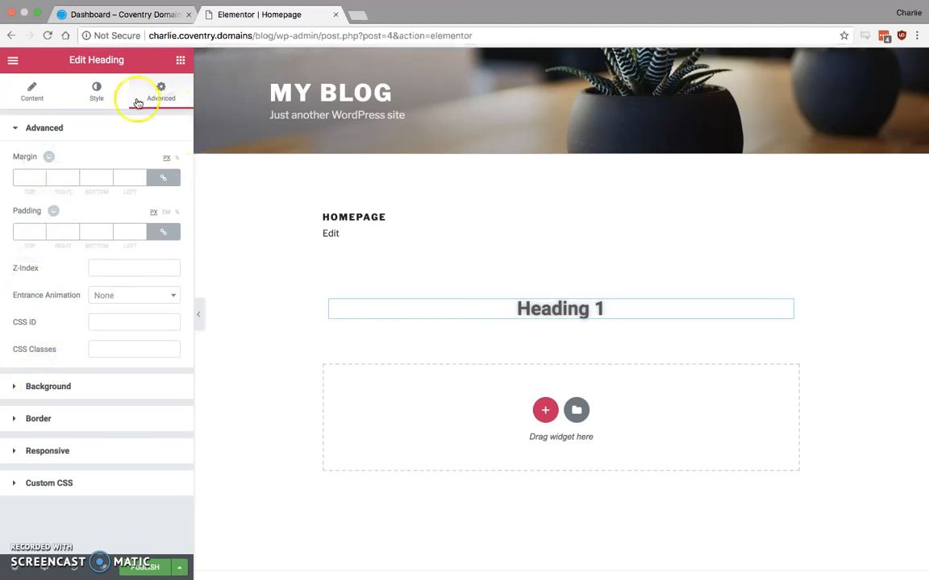
left_click(100, 91)
left_click(172, 211)
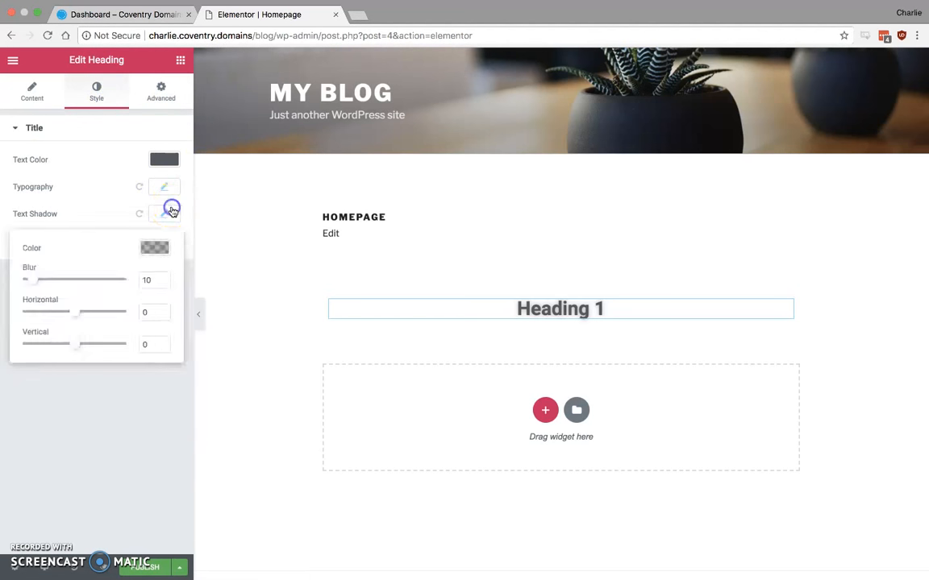
left_click(155, 248)
left_click(108, 201)
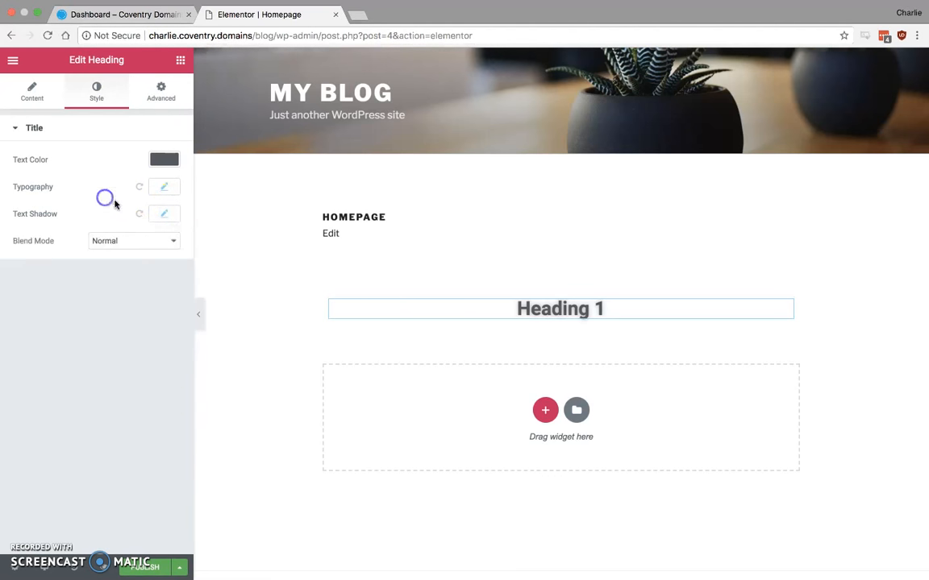
left_click(139, 213)
left_click(35, 95)
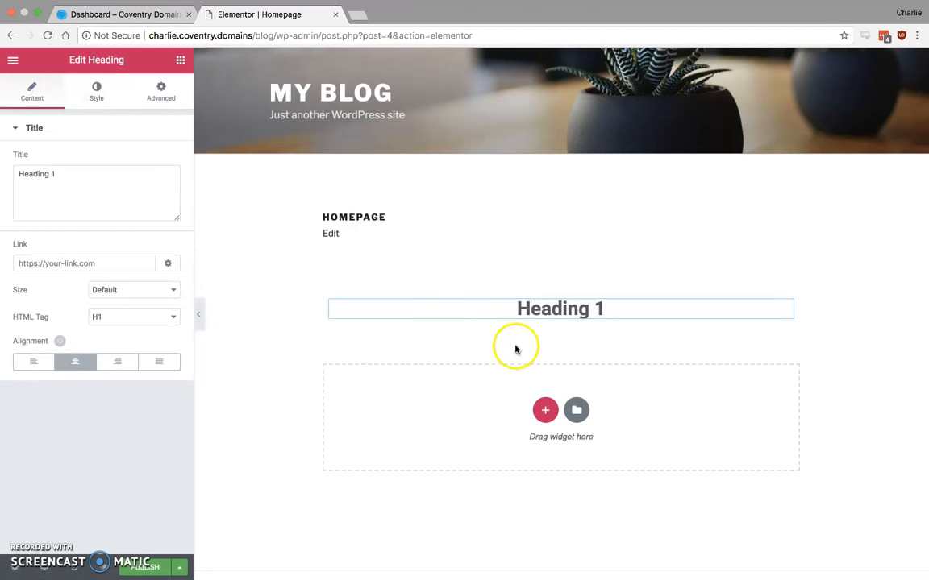
Add a two-column section below the heading, with a Text Editor widget in the first column and an Image widget in the second.
left_click(545, 410)
left_click(455, 445)
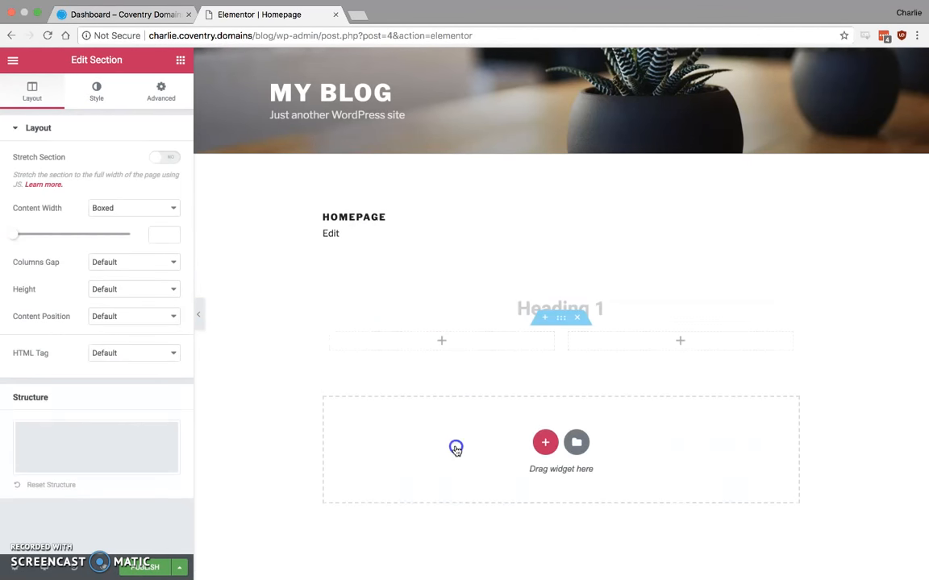
left_click(176, 64)
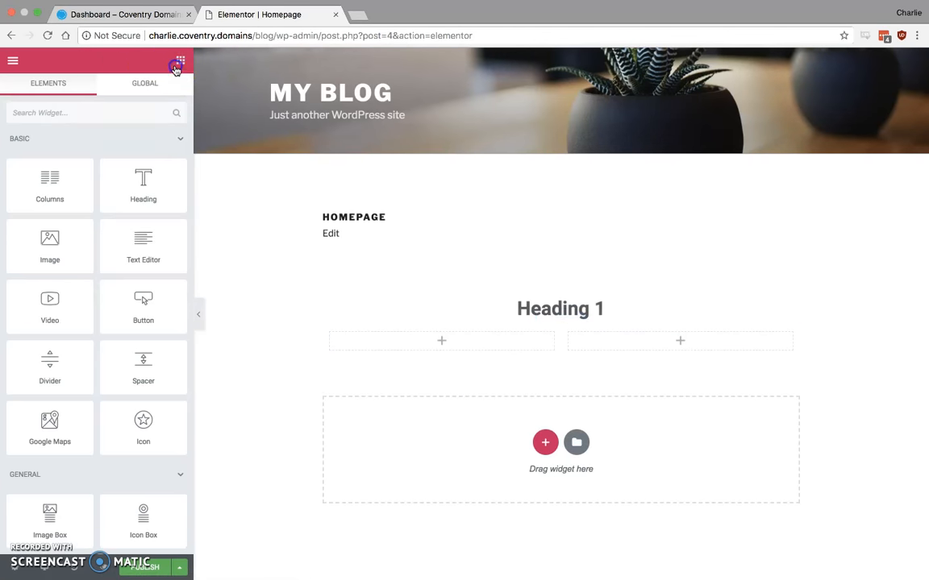
left_click_drag(135, 233, 443, 341)
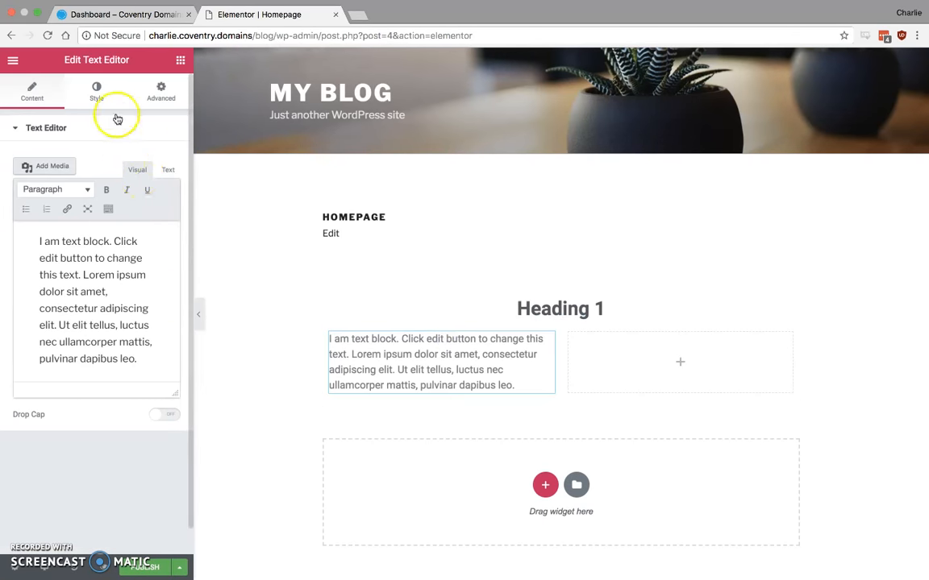
left_click(181, 60)
left_click_drag(60, 263, 650, 358)
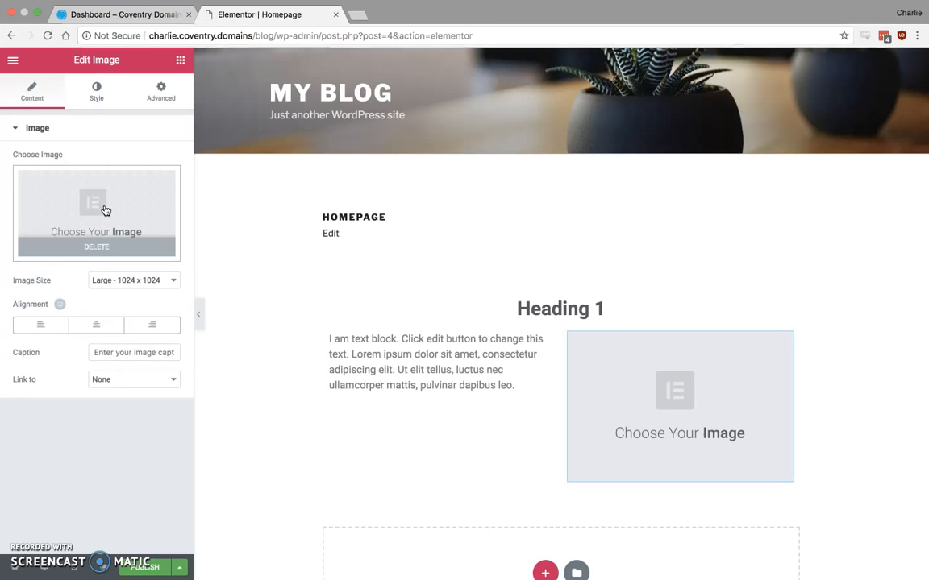
Update the page to save the two-column layout.
left_click(137, 568)
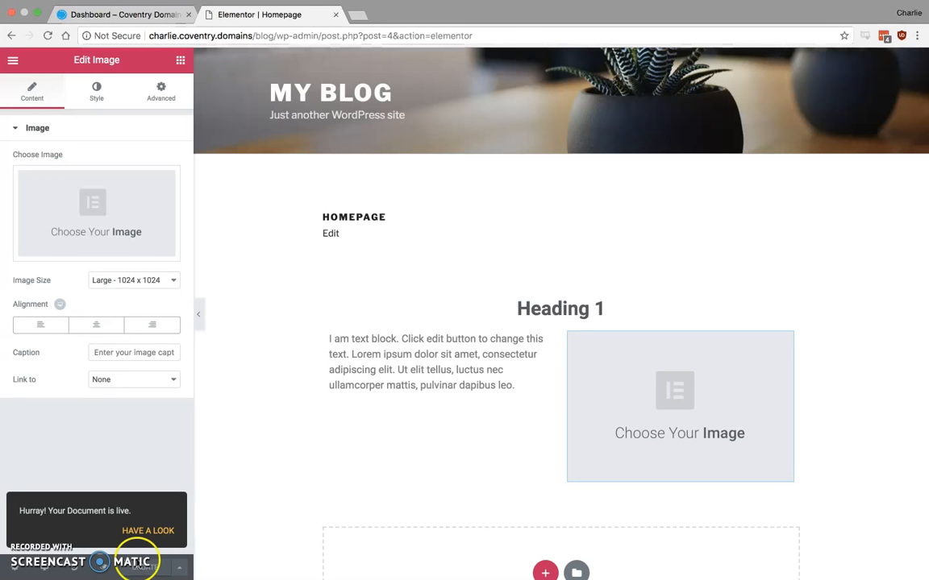
left_click(415, 386)
left_click_drag(512, 389, 319, 331)
type("Hellow")
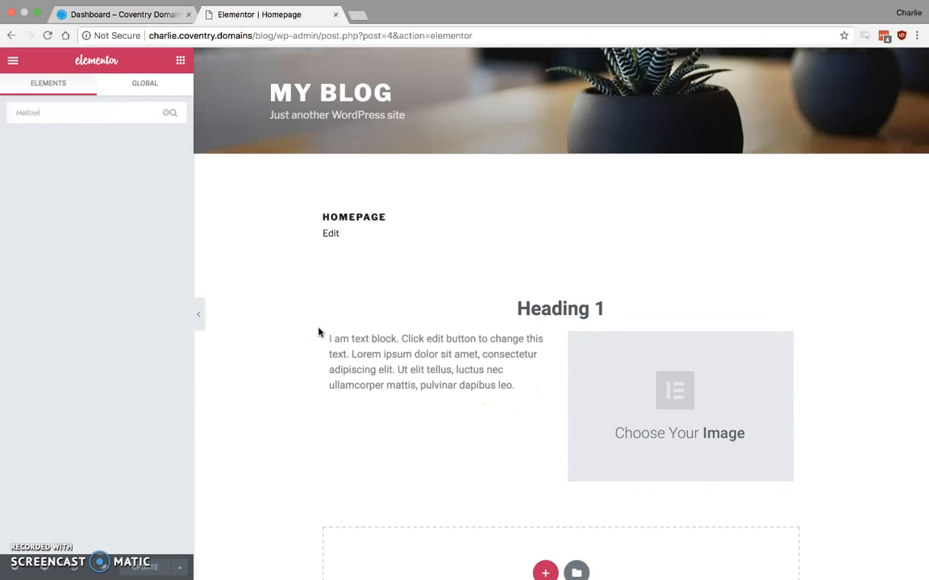
left_click(280, 228)
key("BackSpace")
key("BackSpace")
key("BackSpace")
key("BackSpace")
key("BackSpace")
key("BackSpace")
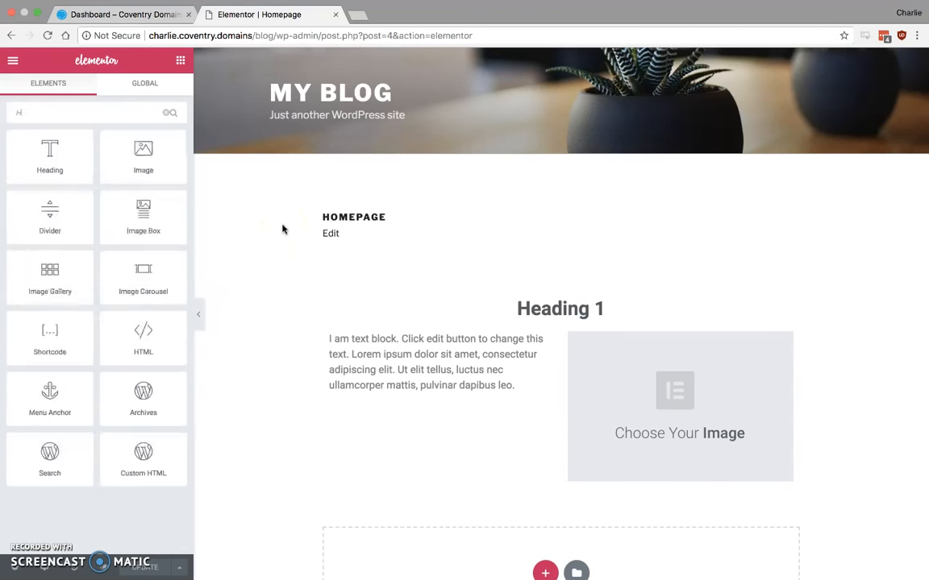
Replace the placeholder text in the first column's Text Editor with "Hello World!" and update the page.
left_click(405, 345)
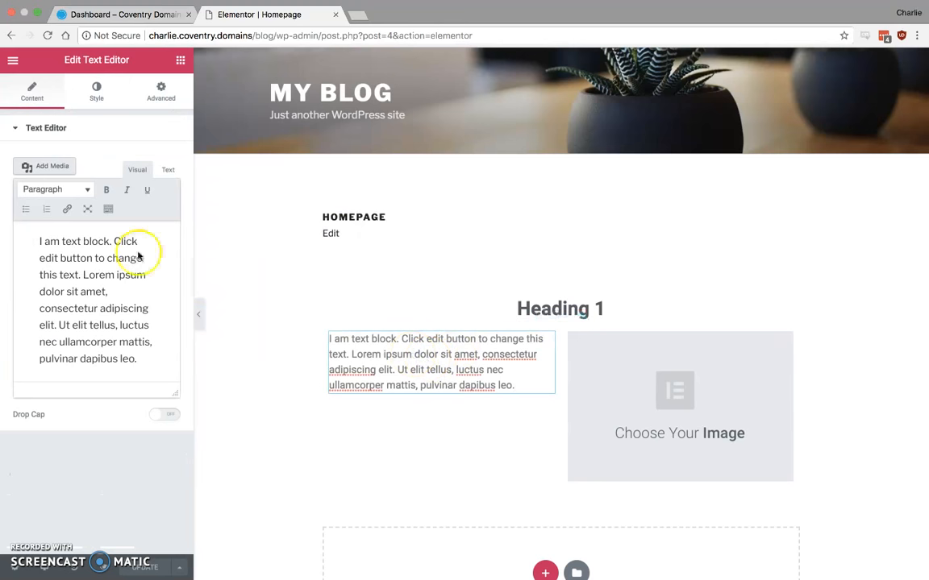
left_click_drag(145, 367, 14, 226)
type("Hello World!")
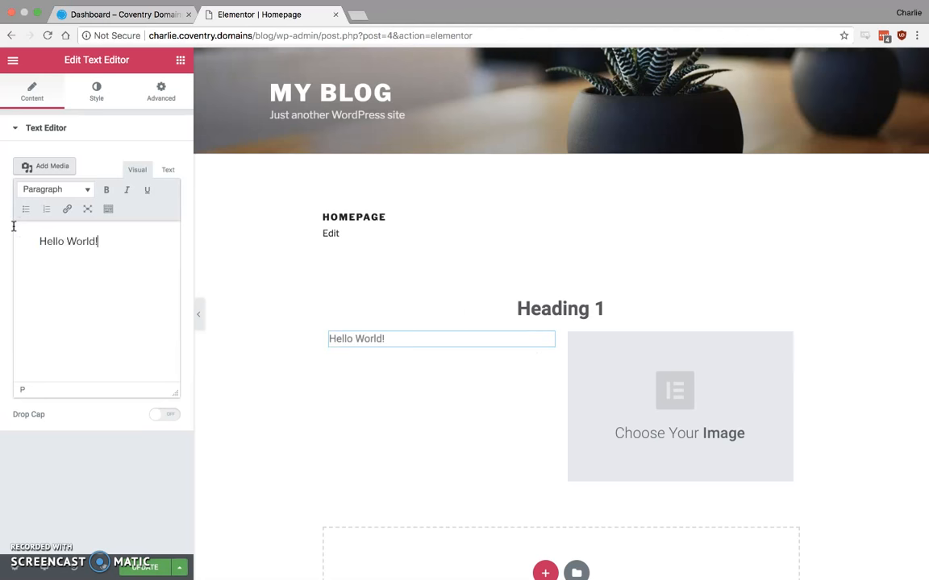
left_click(248, 383)
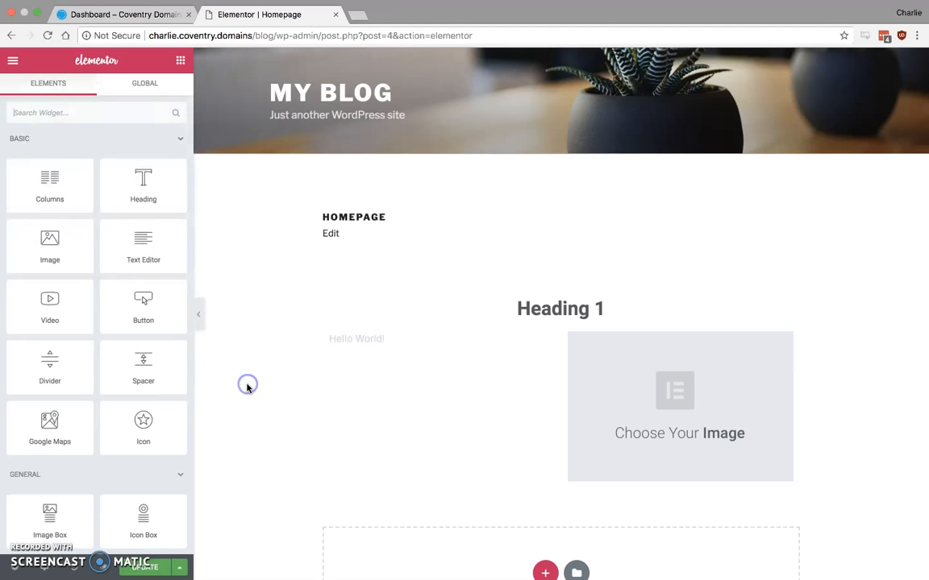
left_click(141, 569)
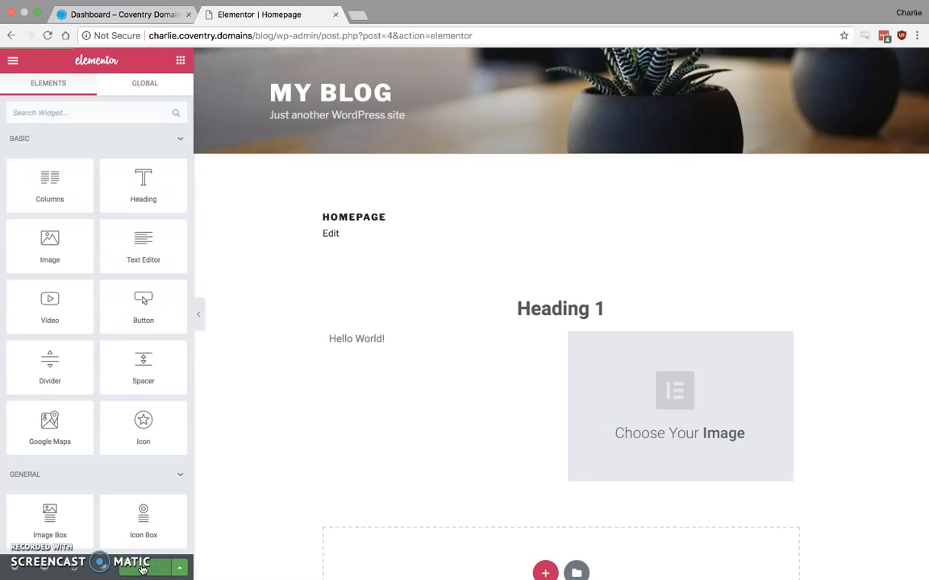
Preview the page at full width with the editing panel hidden, and restore the panel.
left_click(200, 322)
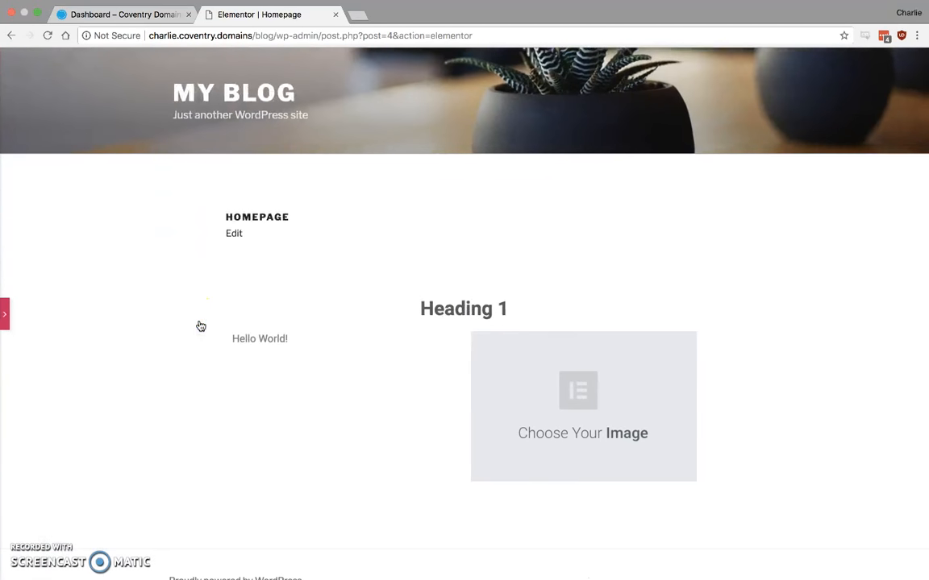
left_click(7, 332)
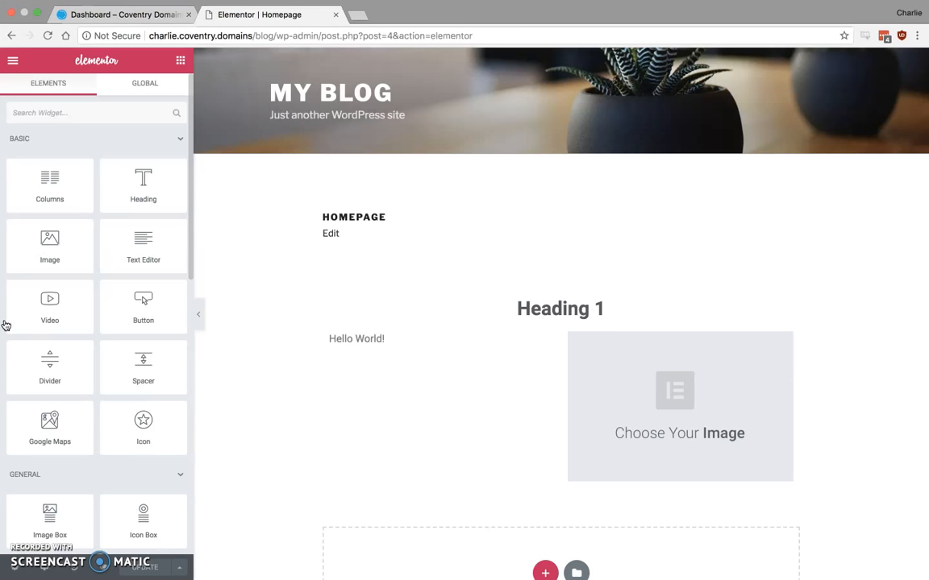
Add a Spacer widget between "Heading 1" and the two-column section, and return to the widget list.
left_click_drag(63, 360, 562, 325)
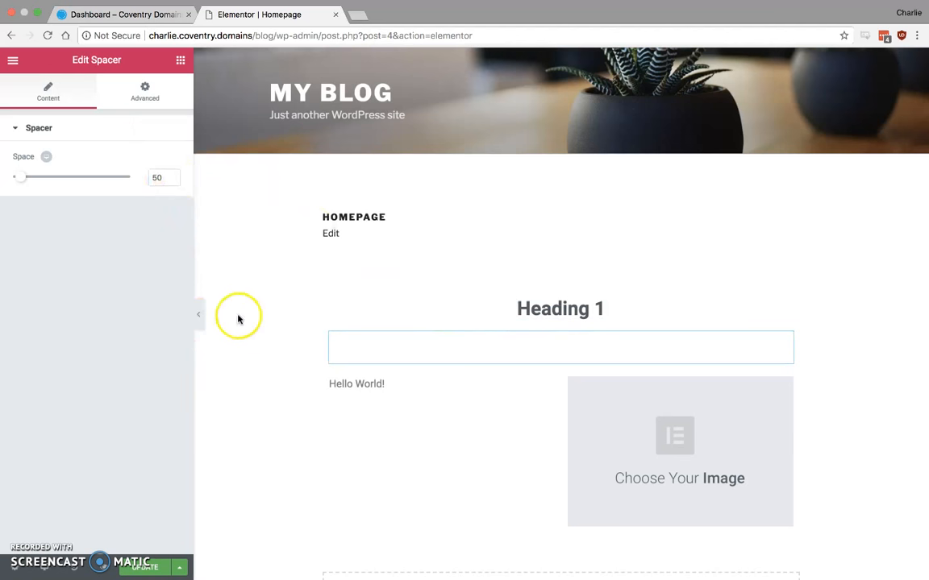
left_click(181, 59)
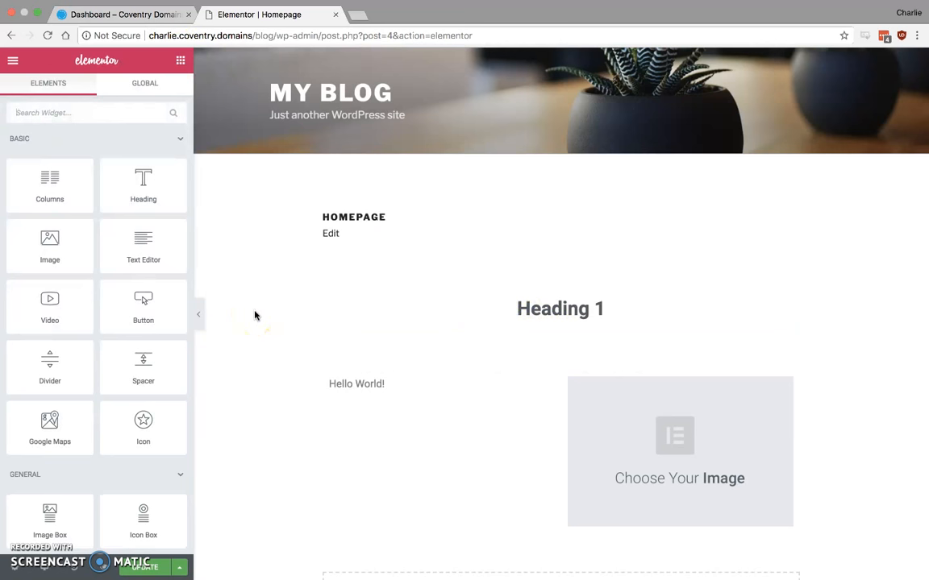
left_click(541, 324)
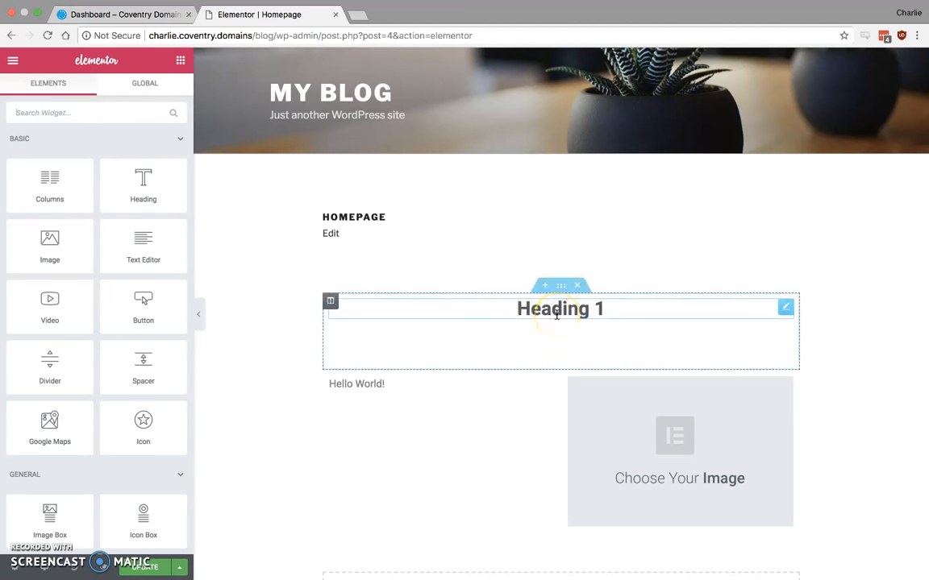
left_click(557, 315)
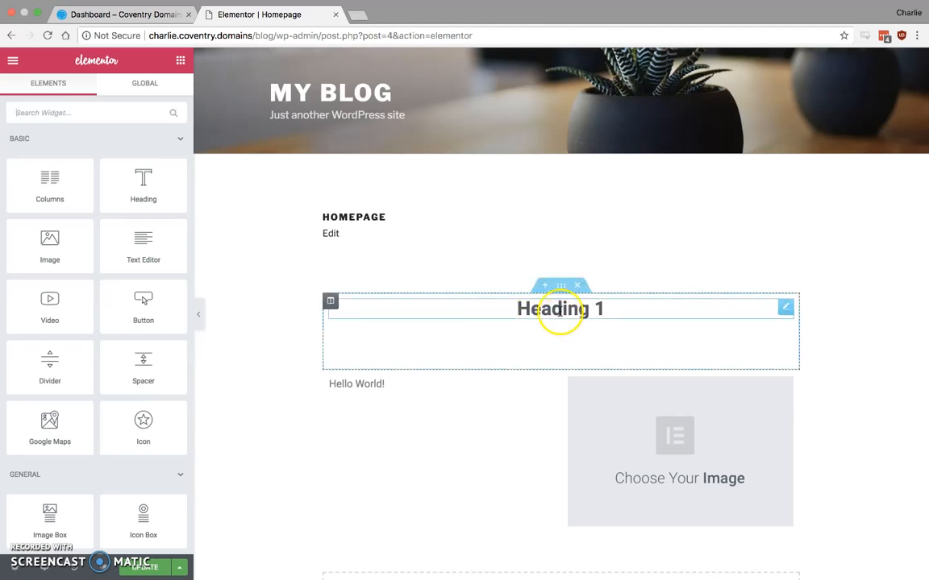